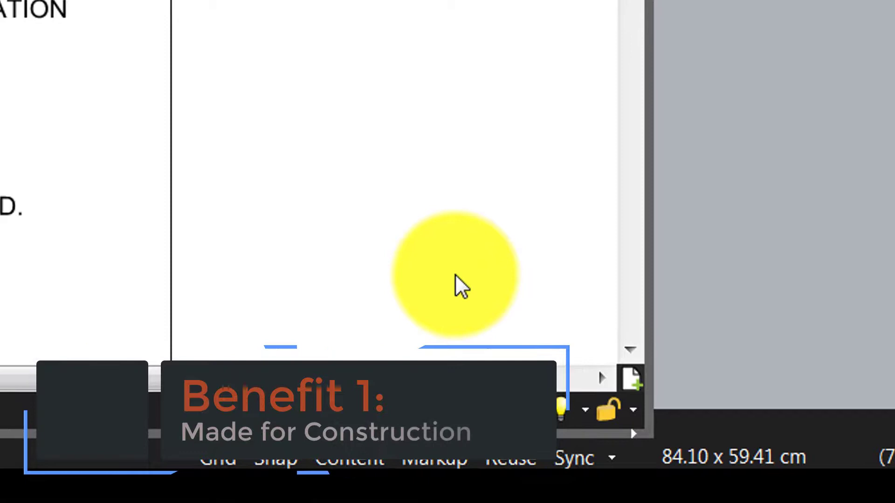
Step: Switch the workspace profile to Design Review from the status-bar profile list
{"action": "left_click", "coordinate": [542, 394]}
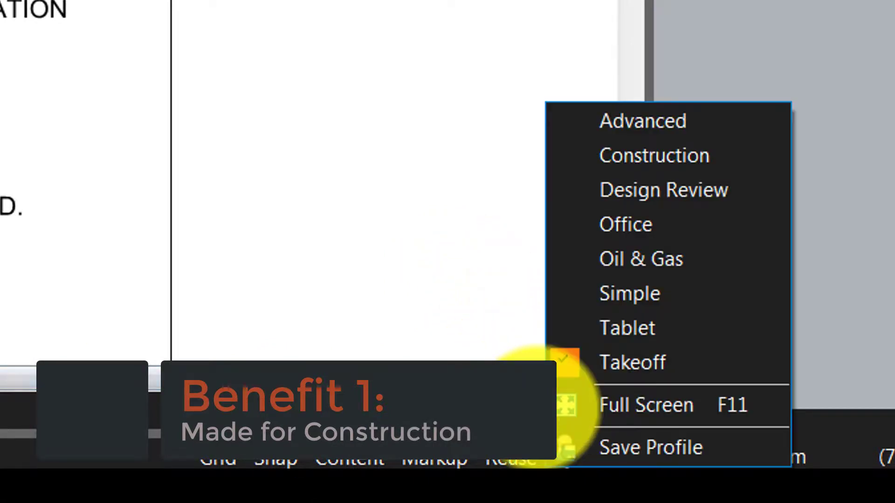
{"action": "left_click", "coordinate": [651, 198]}
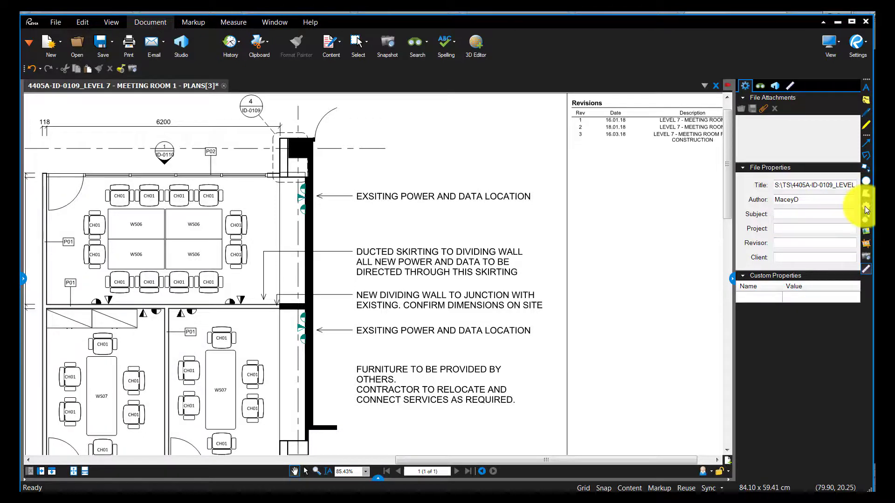
Step: Cloud the first EXSITING POWER note and attach a 'Replace' callout above it
{"action": "left_click", "coordinate": [864, 206]}
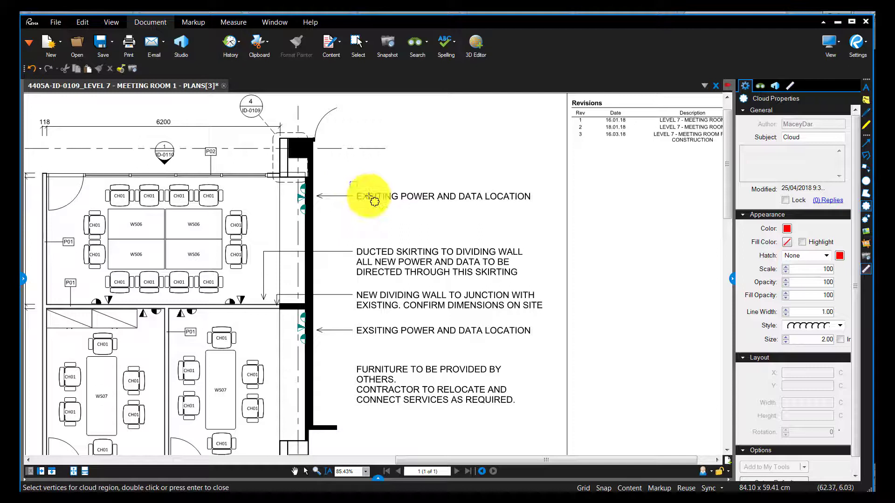
{"action": "left_click", "coordinate": [407, 182]}
{"action": "double_click", "coordinate": [407, 207]}
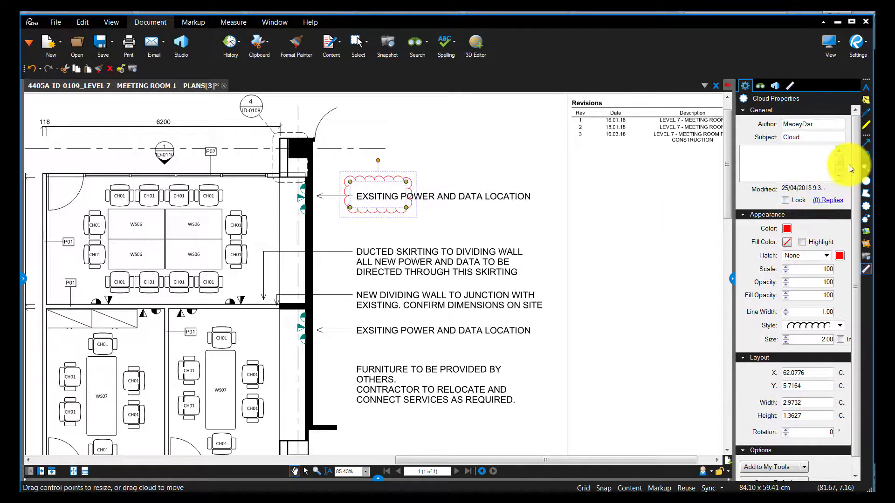
{"action": "left_click", "coordinate": [866, 168]}
{"action": "left_click", "coordinate": [400, 167]}
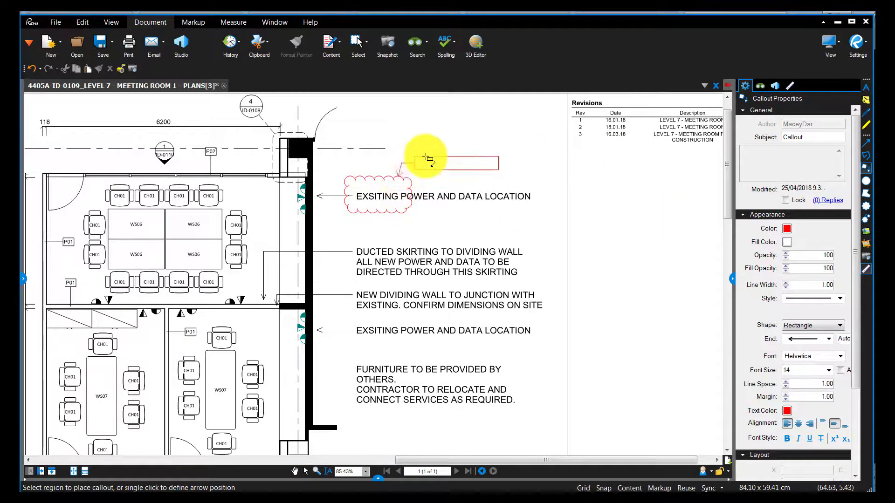
{"action": "left_click", "coordinate": [438, 151]}
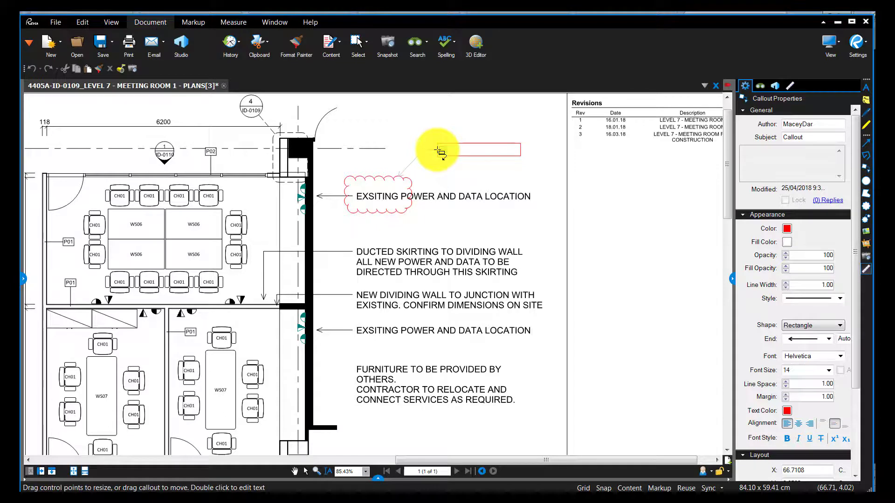
{"action": "type", "text": "Replace"}
Step: Draw a Cloud+ around the floor symbols by the wall with a 'Relocate' callout
{"action": "left_click", "coordinate": [866, 218]}
{"action": "left_click_drag", "start_coordinate": [211, 287], "coordinate": [262, 316]}
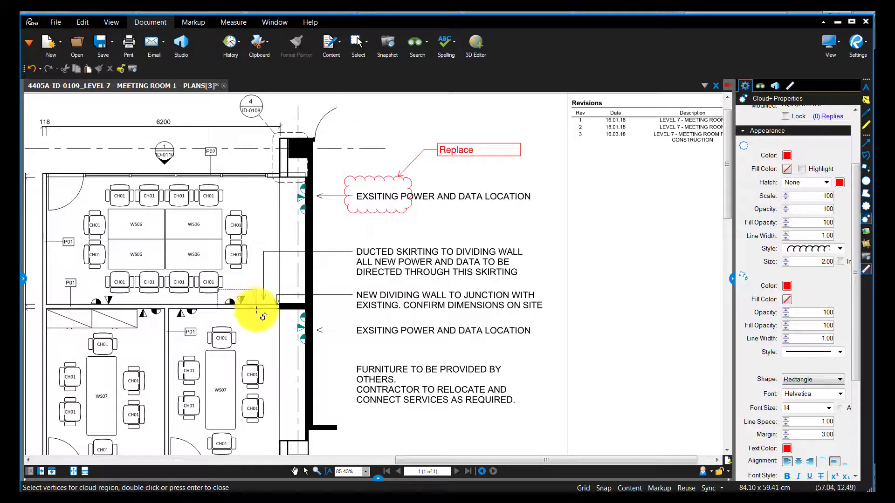
{"action": "left_click", "coordinate": [349, 231]}
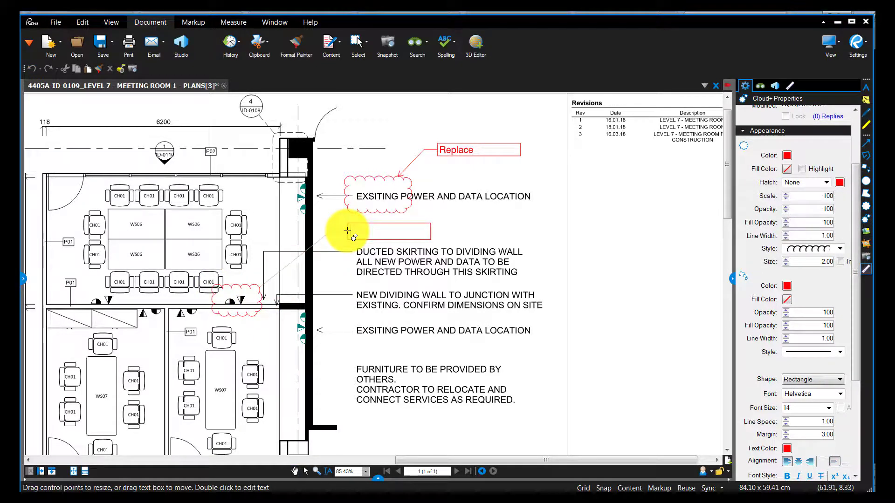
{"action": "type", "text": "Relocate"}
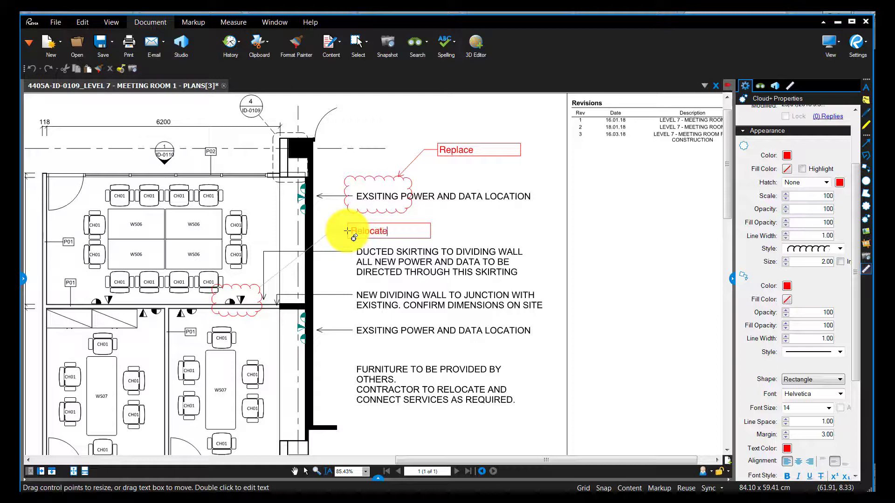
{"action": "key", "text": "Escape"}
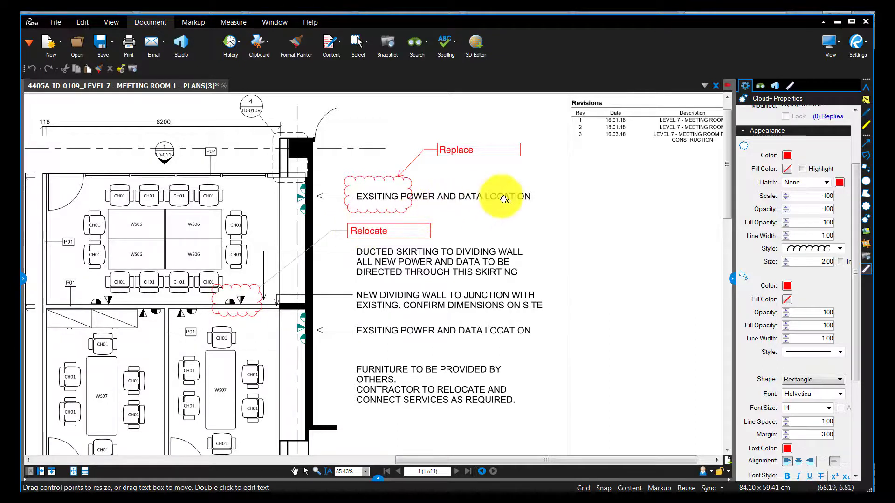
Step: Highlight the word EXSITING in yellow and draw an arrow inside the Relocate cloud
{"action": "key", "text": "h"}
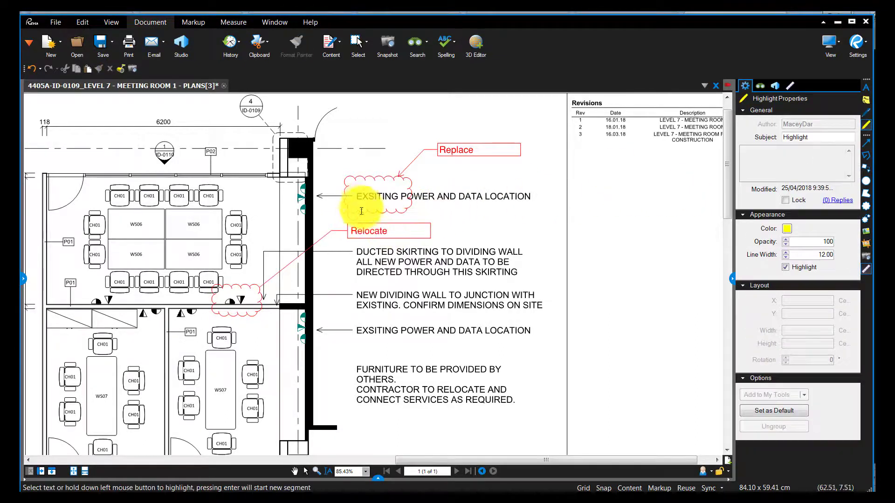
{"action": "left_click_drag", "start_coordinate": [357, 196], "coordinate": [398, 197]}
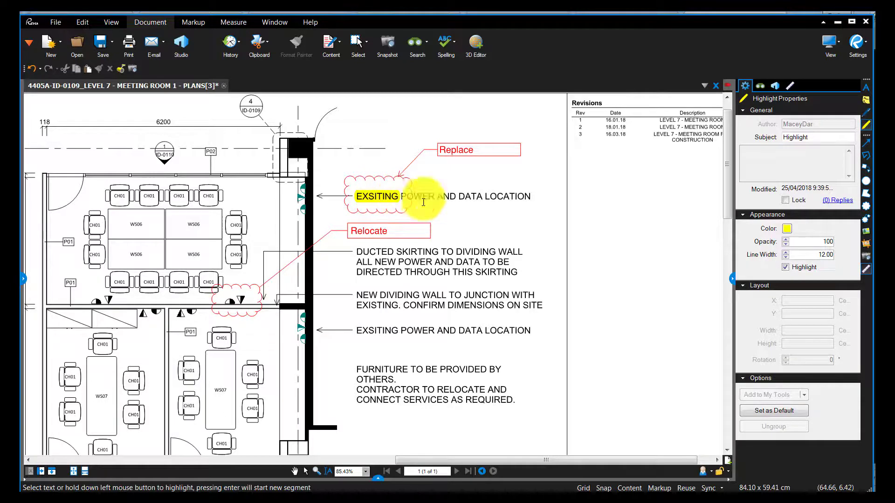
{"action": "left_click", "coordinate": [865, 143]}
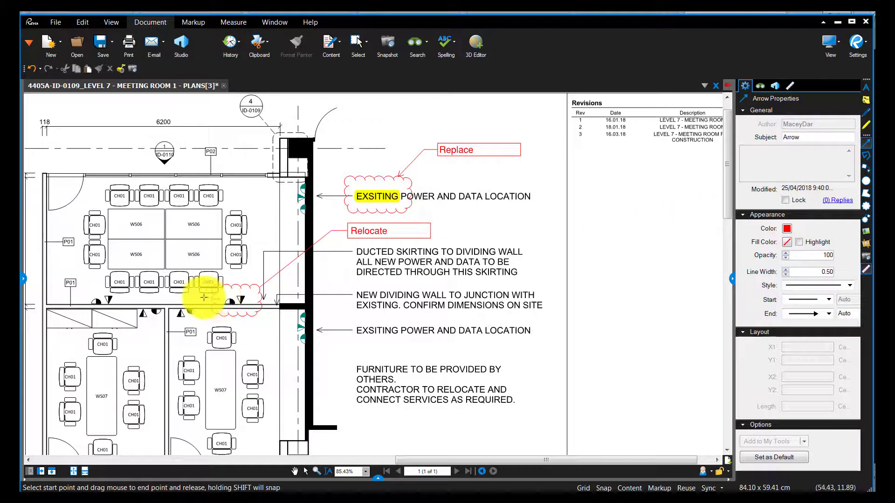
{"action": "left_click_drag", "start_coordinate": [224, 300], "coordinate": [190, 300]}
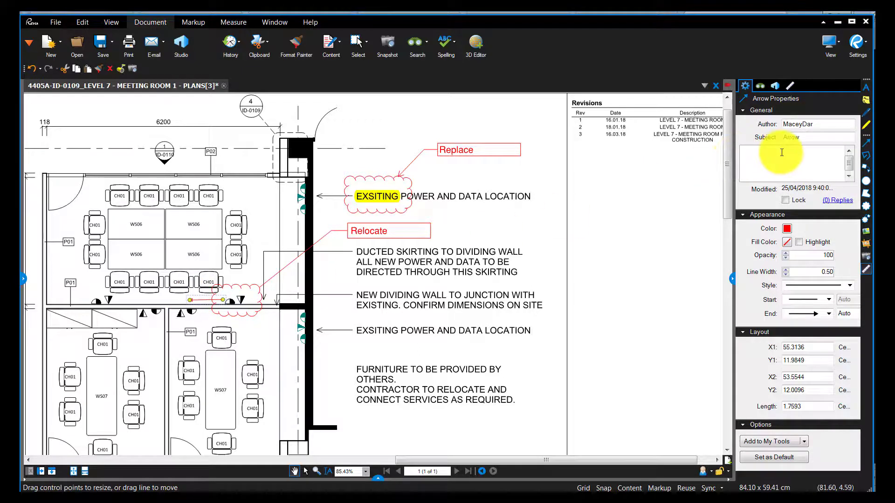
Step: Add a 'Refer to spec' text box under the Revisions table
{"action": "left_click", "coordinate": [867, 85]}
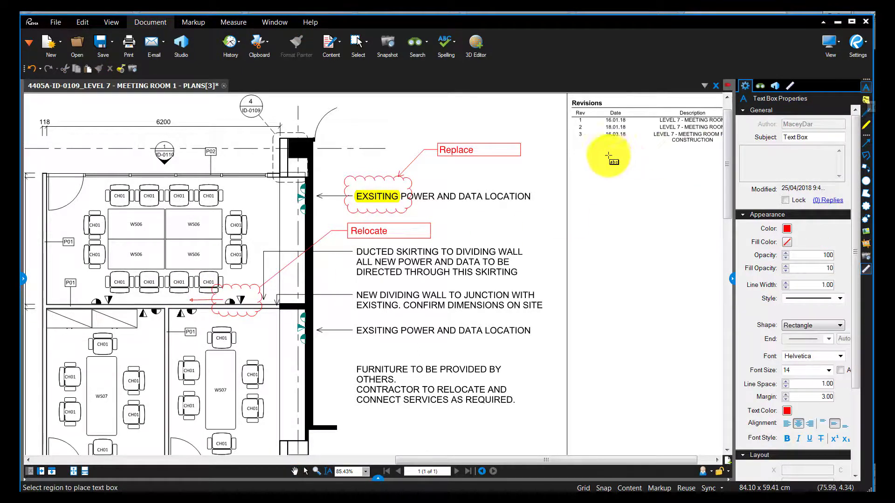
{"action": "left_click_drag", "start_coordinate": [576, 163], "coordinate": [677, 186]}
{"action": "type", "text": "Refer to s"}
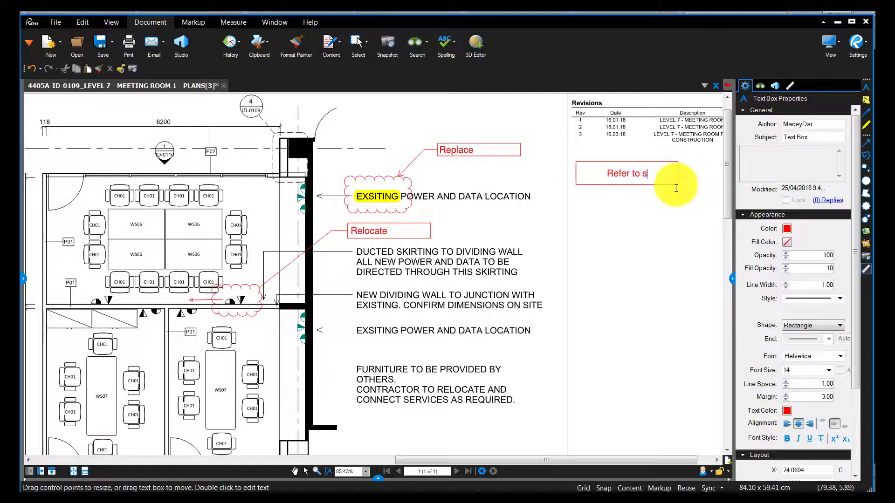
{"action": "type", "text": "pec"}
Step: Draw a red ellipse below the Refer to spec box
{"action": "left_click", "coordinate": [865, 181]}
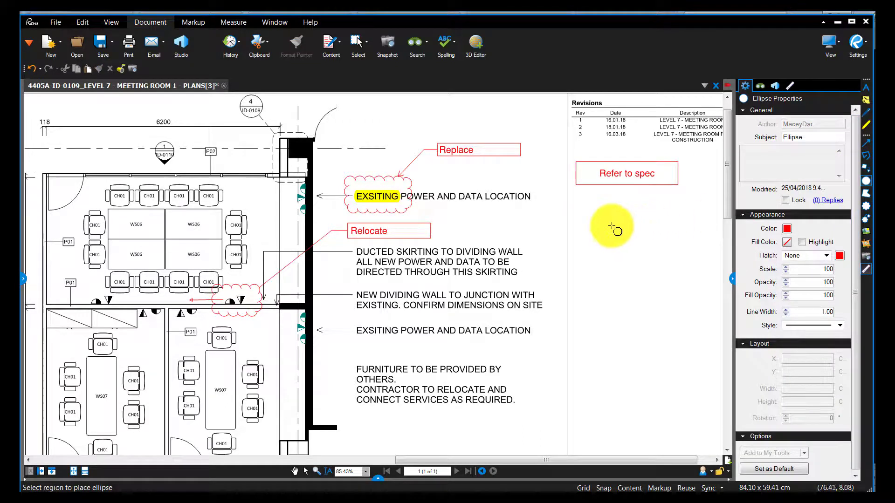
{"action": "left_click_drag", "start_coordinate": [584, 205], "coordinate": [678, 291]}
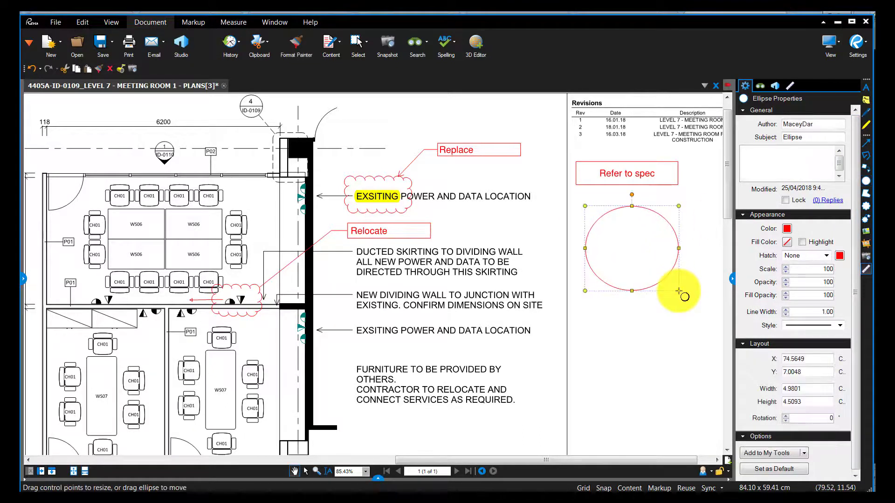
{"action": "left_click", "coordinate": [863, 232]}
Step: Place the double power outlet image file inside the red ellipse
{"action": "left_click", "coordinate": [290, 169]}
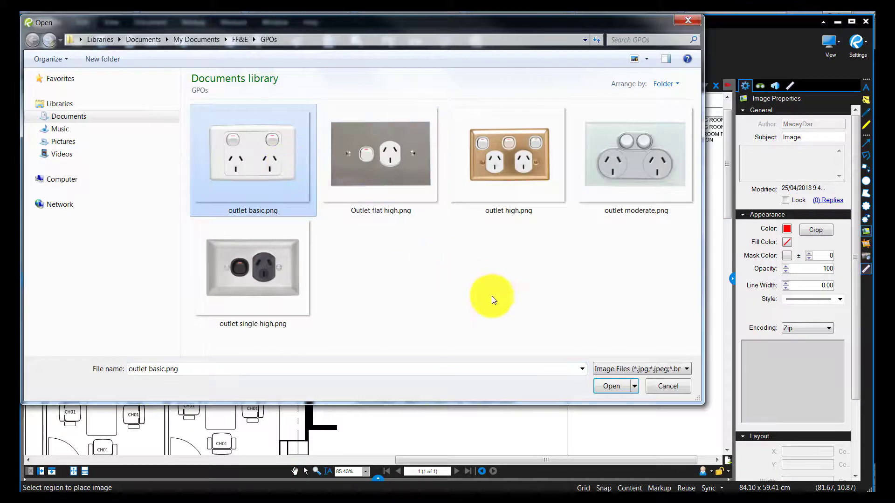
{"action": "left_click", "coordinate": [610, 386]}
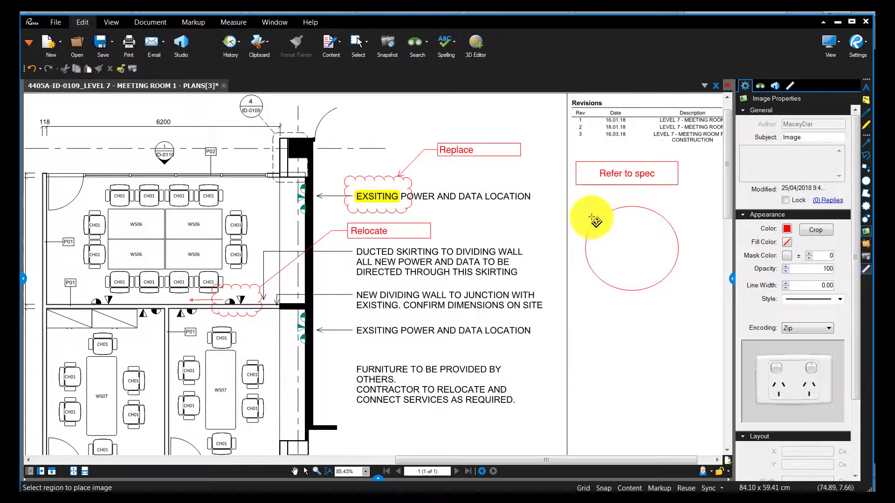
{"action": "left_click_drag", "start_coordinate": [592, 217], "coordinate": [673, 283]}
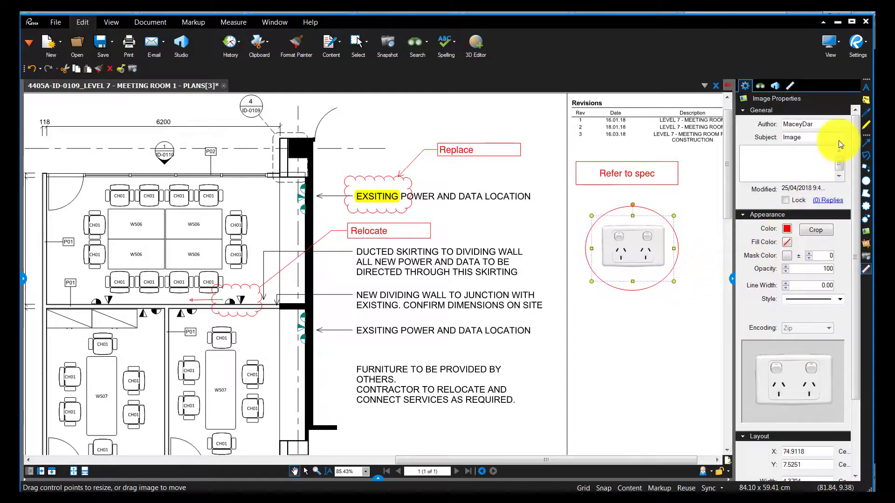
Step: Add a pop-up note below the outlet picture reading 'Revise and resubmit by Friday'
{"action": "left_click", "coordinate": [867, 100]}
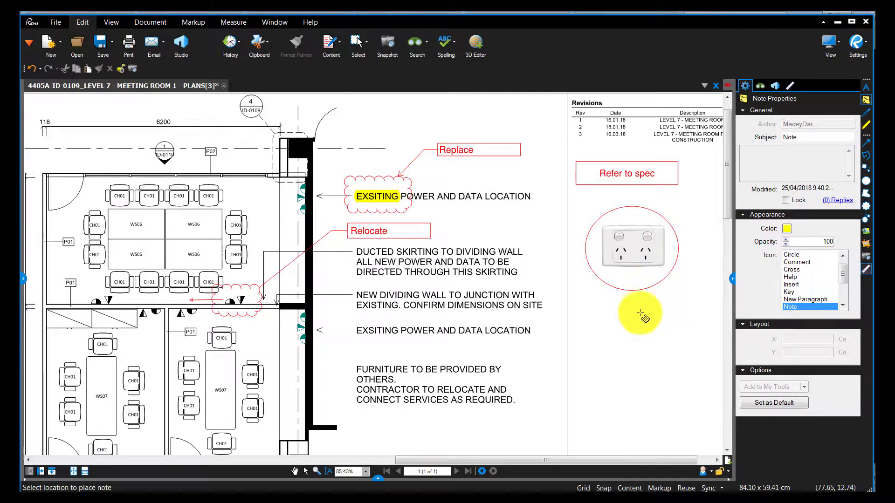
{"action": "left_click", "coordinate": [595, 321]}
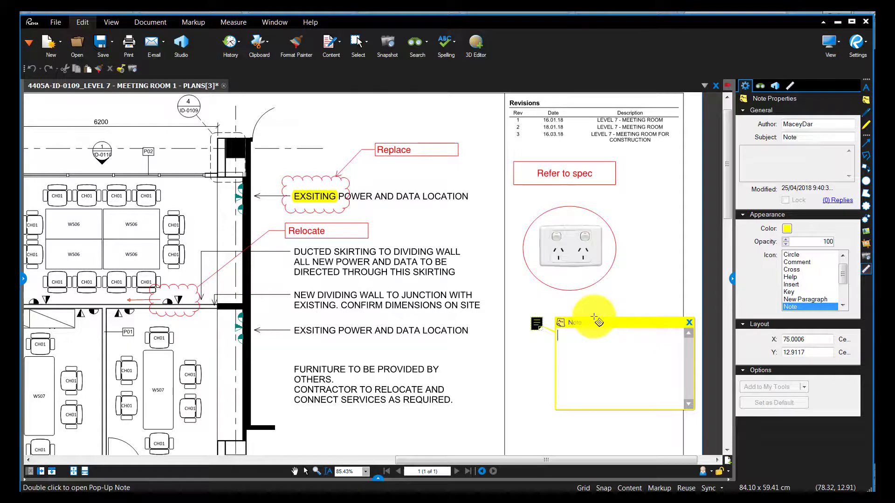
{"action": "type", "text": "Revise and"}
{"action": "type", "text": " res"}
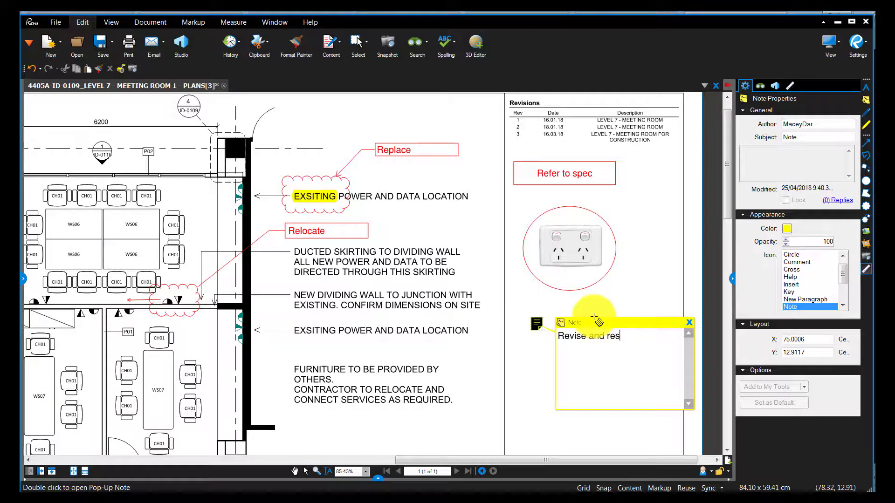
{"action": "type", "text": "bmit by"}
{"action": "left_click", "coordinate": [514, 353]}
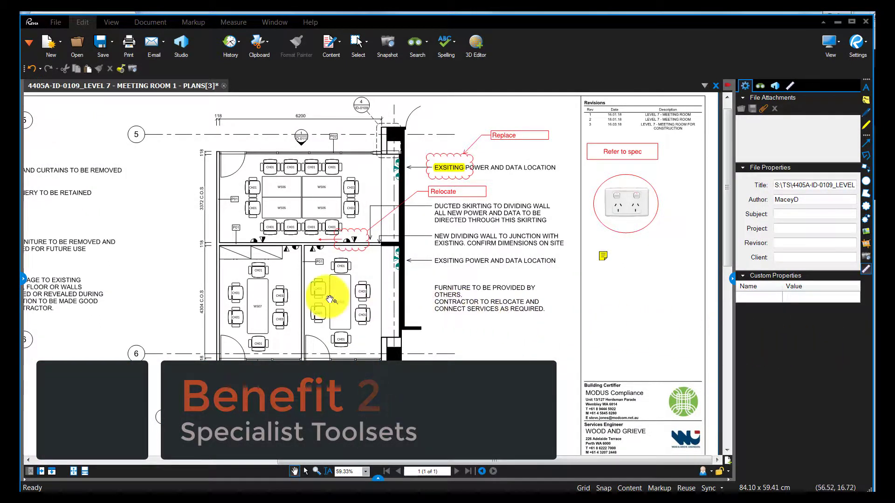
Step: Place the Not Approved stamp from the Tool Chest's Basic Stamps at the plan's lower right
{"action": "left_click", "coordinate": [22, 279]}
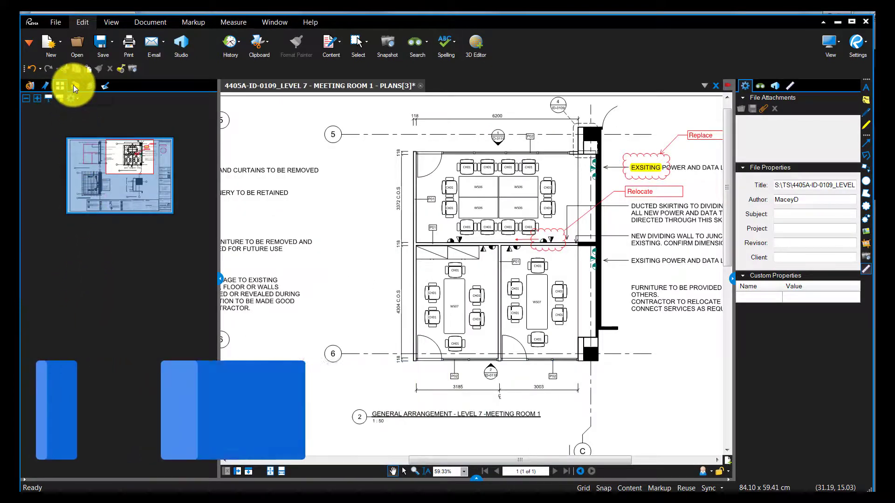
{"action": "left_click", "coordinate": [73, 85]}
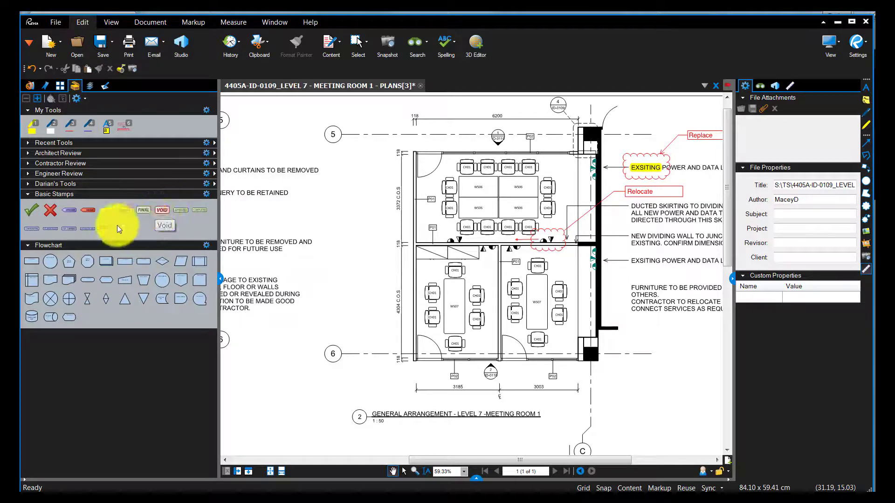
{"action": "left_click", "coordinate": [106, 228]}
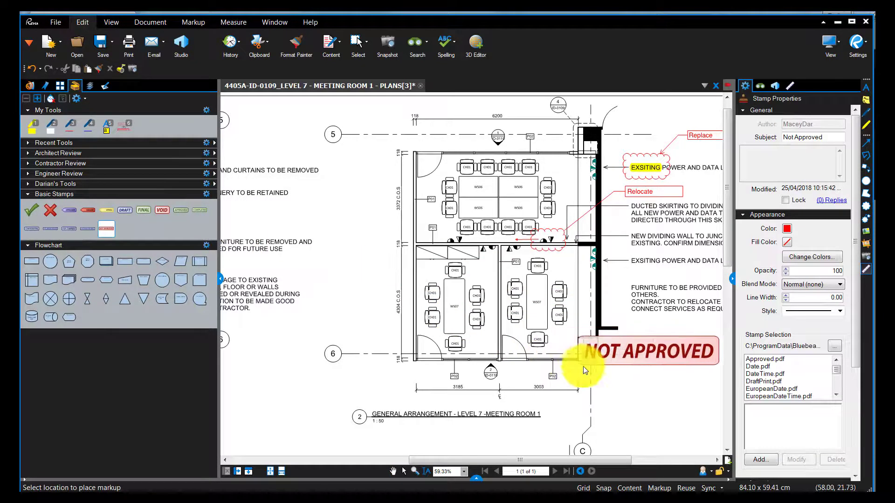
{"action": "left_click", "coordinate": [611, 366]}
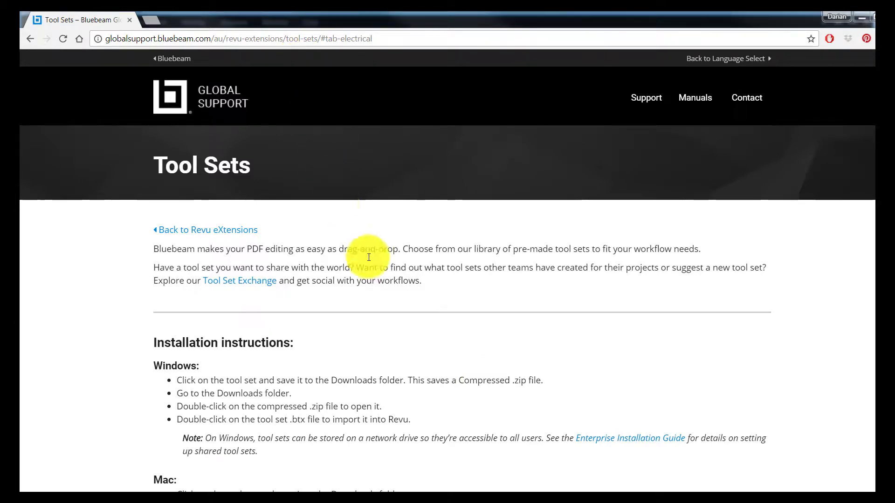
{"action": "scroll", "coordinate": [375, 272], "scroll_direction": "down", "scroll_amount": 2}
{"action": "scroll", "coordinate": [375, 272], "scroll_direction": "down", "scroll_amount": 2}
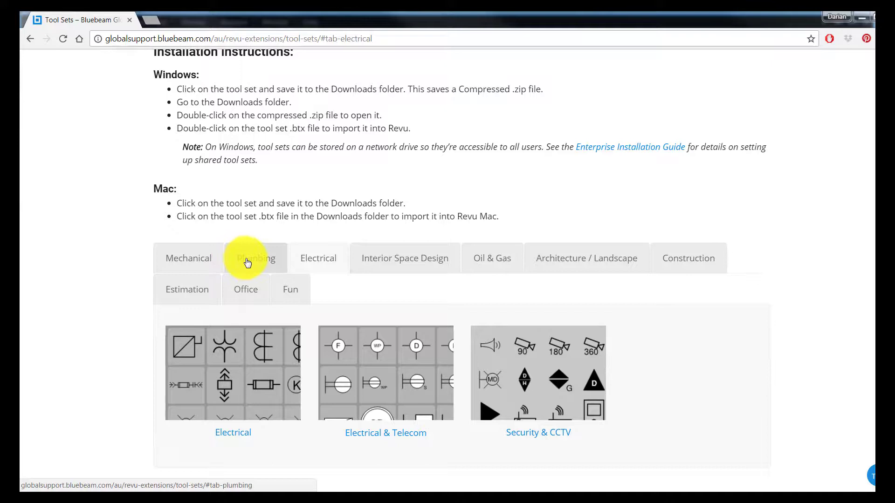
Step: Download the Electrical & Telecom tool set from the Electrical tab and open the zip
{"action": "left_click", "coordinate": [245, 261]}
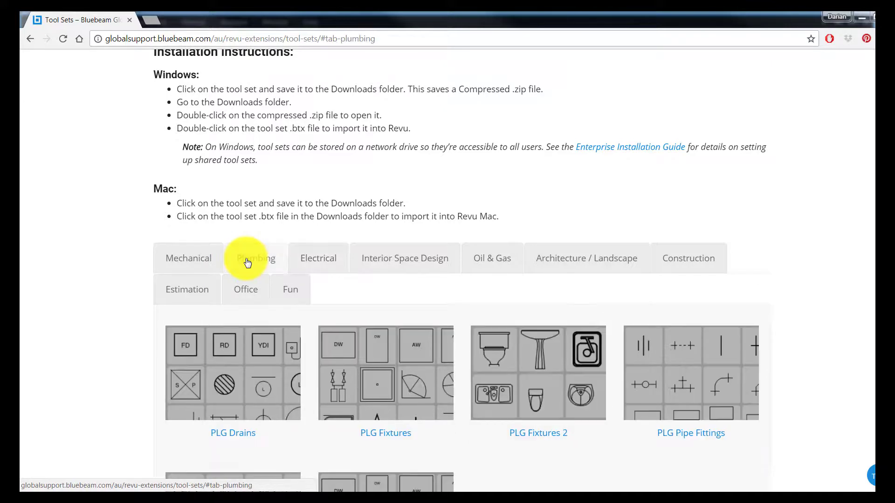
{"action": "left_click", "coordinate": [317, 264]}
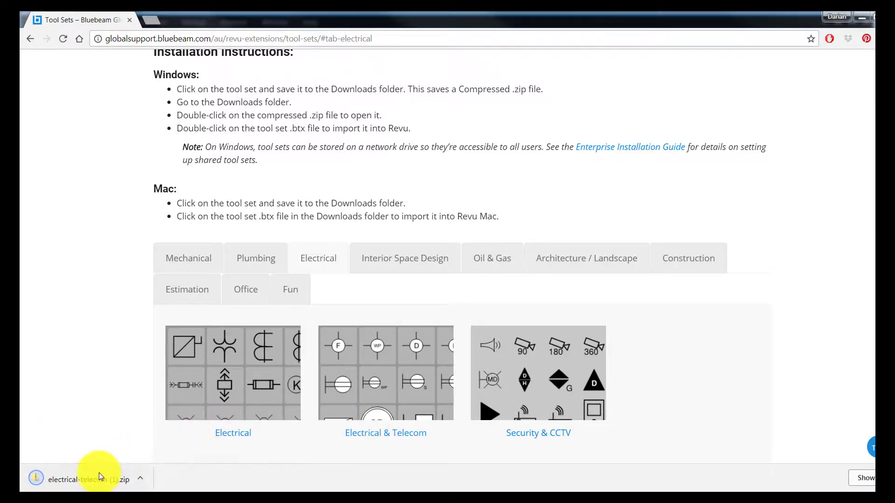
{"action": "left_click", "coordinate": [94, 479]}
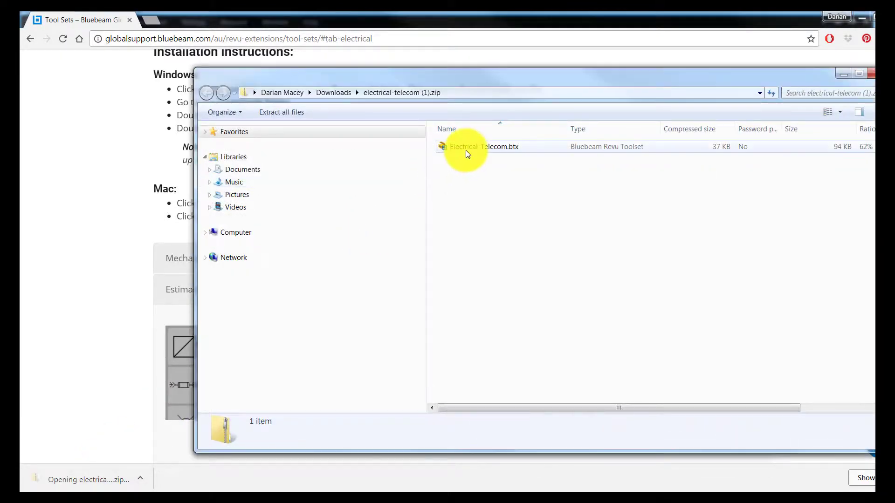
Step: Import the Electrical-Telecom .btx into Revu, overwriting the existing tool set
{"action": "double_click", "coordinate": [466, 149]}
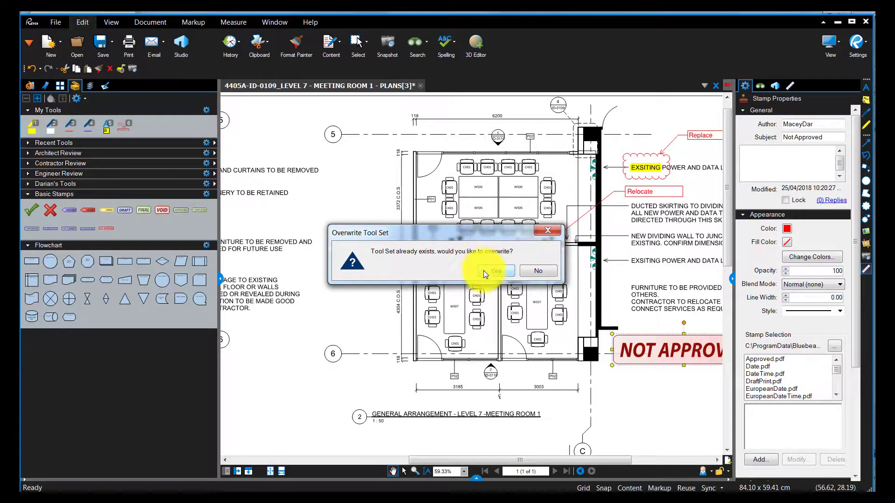
{"action": "left_click", "coordinate": [484, 272]}
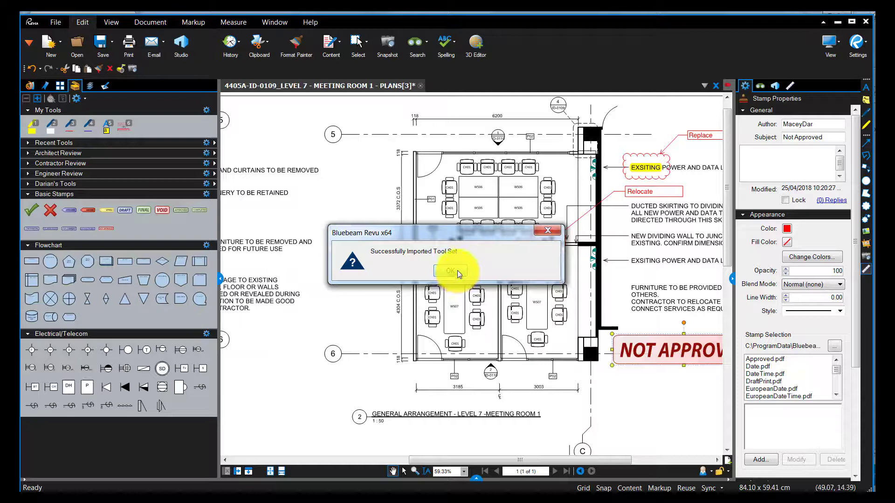
{"action": "left_click", "coordinate": [457, 271]}
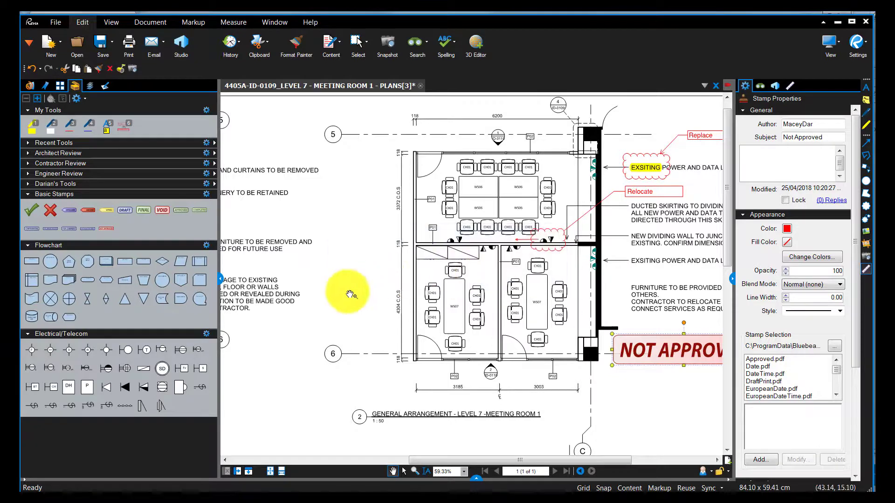
Step: Place an Electrical/Telecom symbol on the wall below the CH01 chairs, rotated 270° to point down
{"action": "left_click", "coordinate": [144, 389]}
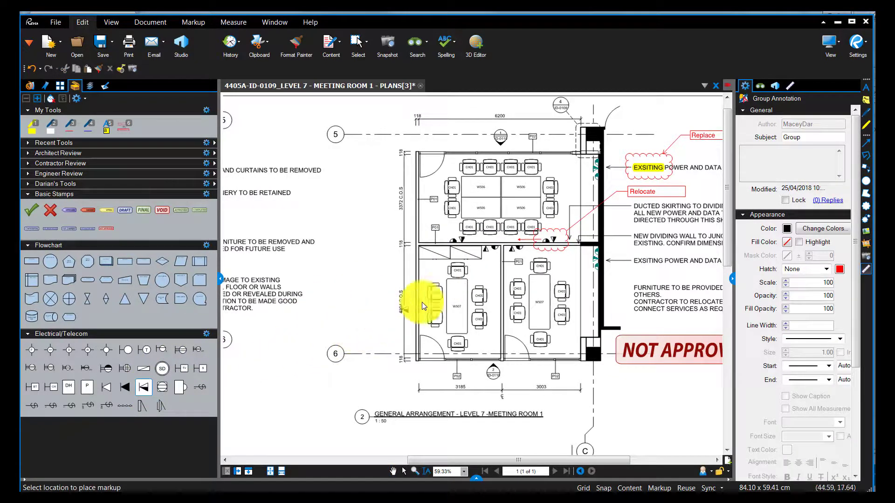
{"action": "left_click", "coordinate": [510, 248]}
{"action": "scroll", "coordinate": [512, 246], "scroll_direction": "up", "scroll_amount": 5}
{"action": "scroll", "coordinate": [509, 242], "scroll_direction": "up", "scroll_amount": 3}
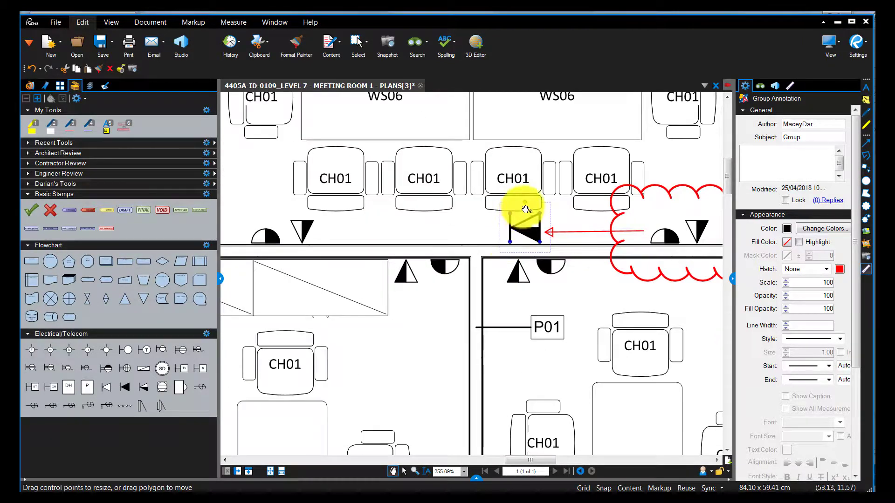
{"action": "left_click_drag", "start_coordinate": [524, 205], "coordinate": [480, 230]}
{"action": "key", "text": "Escape"}
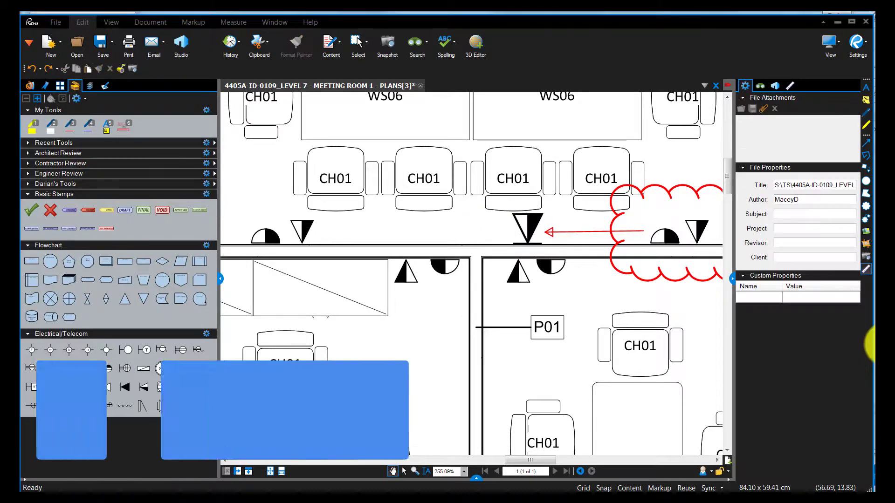
Step: Recolour the imported electrical symbol to red via Change Colors with red destination colour
{"action": "left_click", "coordinate": [528, 231]}
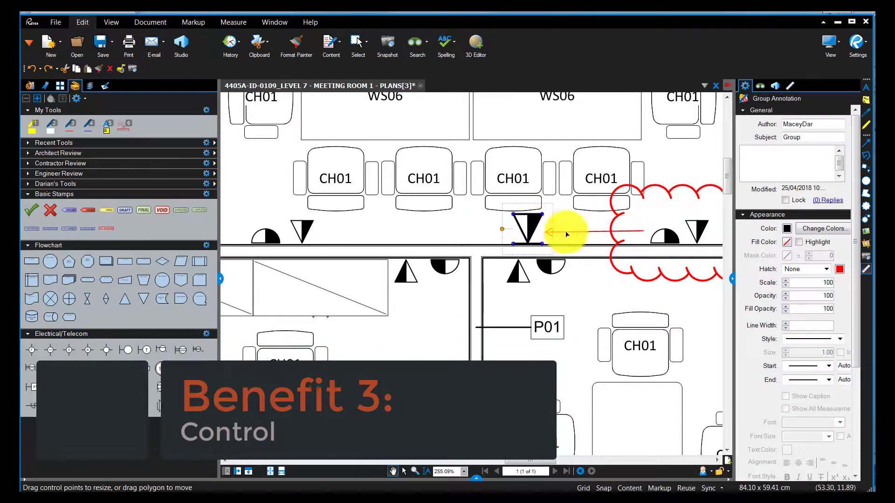
{"action": "left_click", "coordinate": [811, 227]}
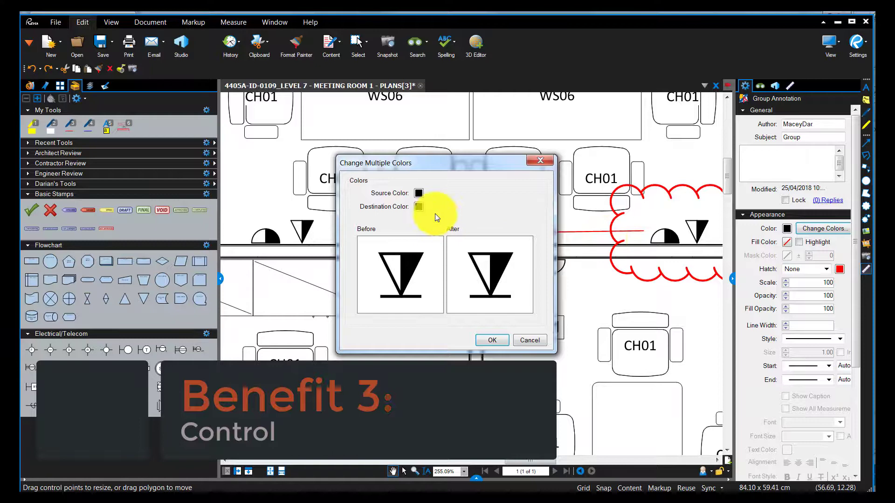
{"action": "left_click", "coordinate": [420, 207]}
{"action": "left_click", "coordinate": [424, 243]}
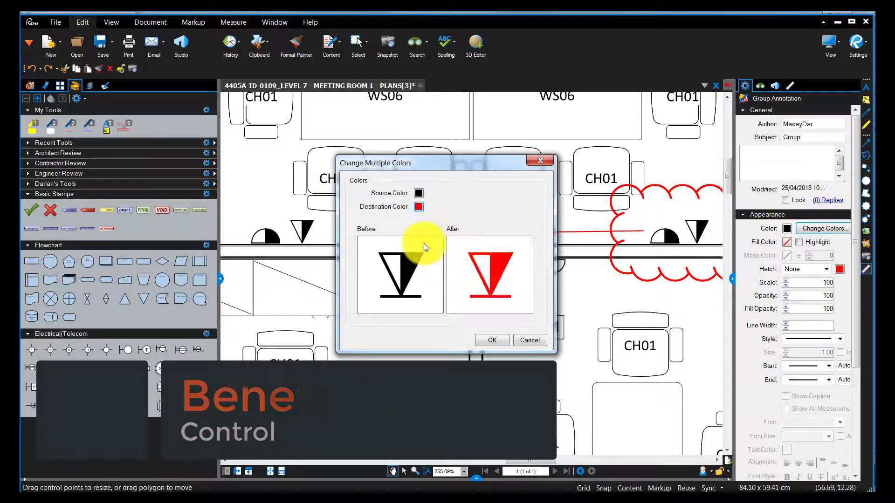
{"action": "left_click", "coordinate": [491, 342]}
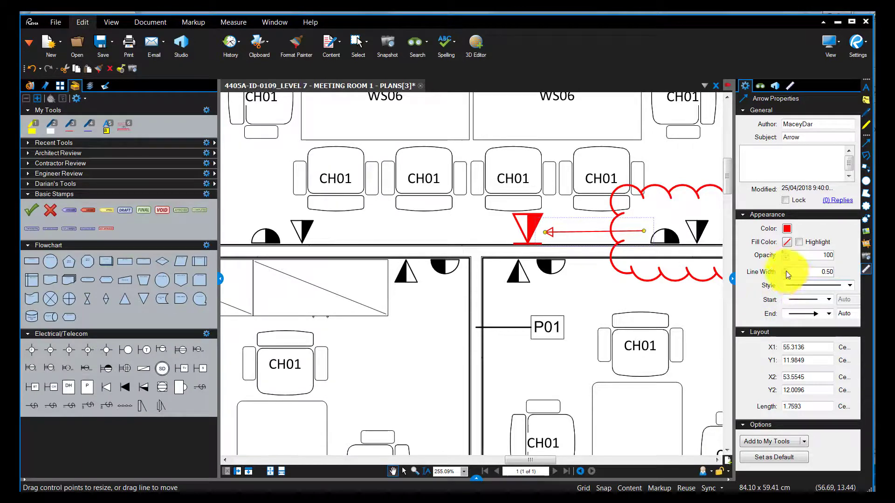
{"action": "scroll", "coordinate": [785, 270], "scroll_direction": "up", "scroll_amount": 3}
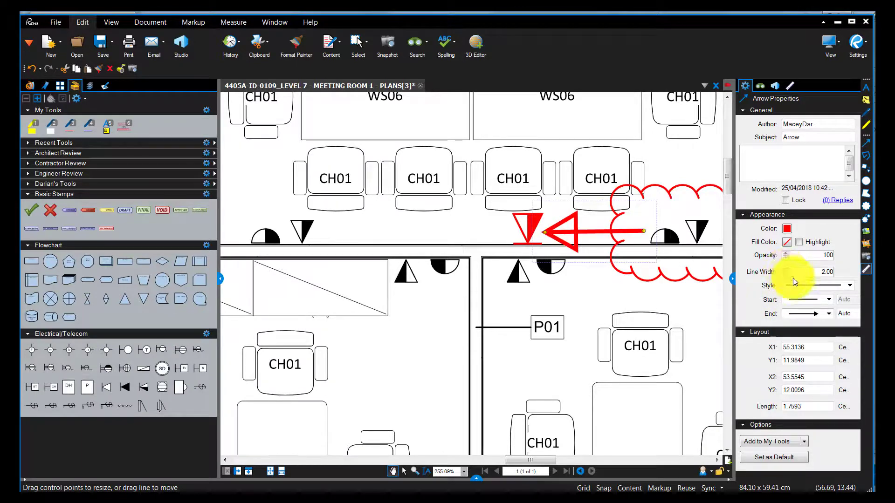
Step: Thicken the Relocate arrow to line width 2.00, keeping its existing end arrowhead
{"action": "left_click", "coordinate": [829, 314]}
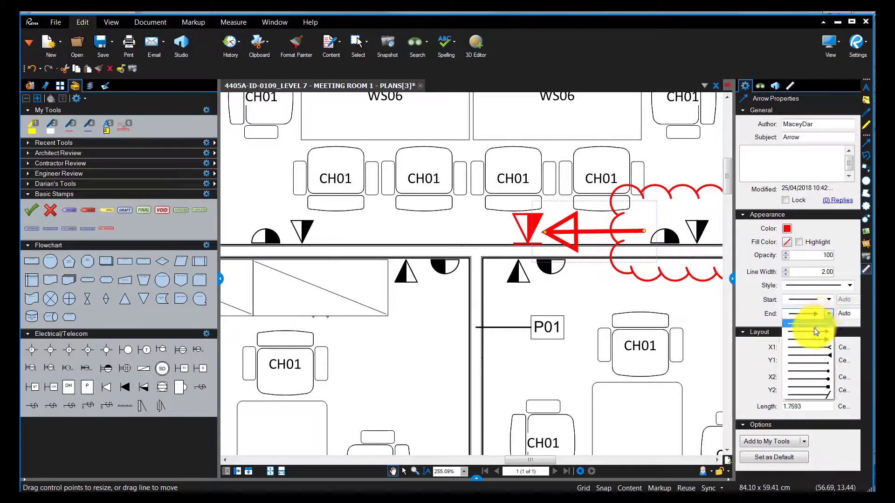
{"action": "left_click", "coordinate": [813, 329]}
{"action": "left_click", "coordinate": [619, 299]}
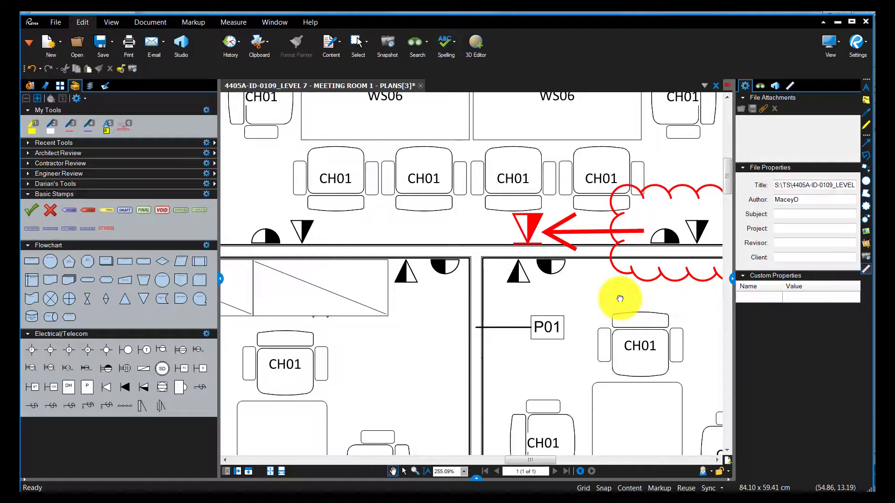
{"action": "scroll", "coordinate": [619, 298], "scroll_direction": "down", "scroll_amount": 3}
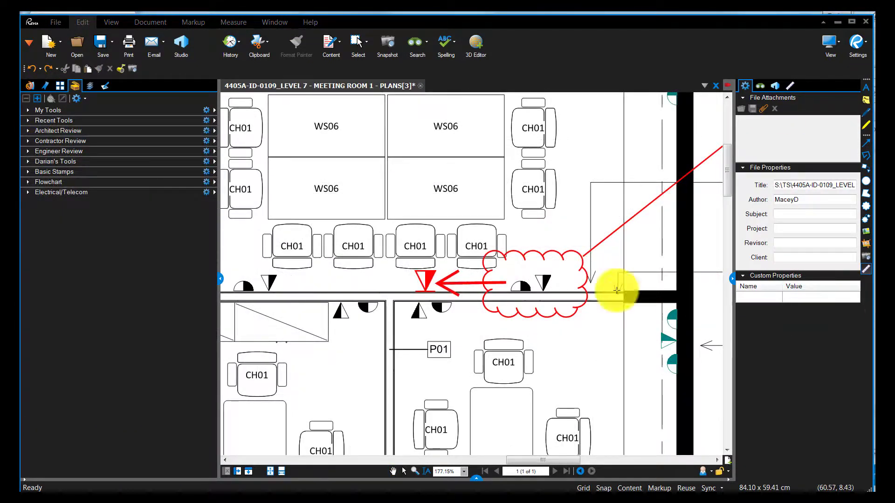
Step: Highlight the word OTHERS in the furniture note with the magenta highlighter from Darian's Tools
{"action": "left_click", "coordinate": [32, 162]}
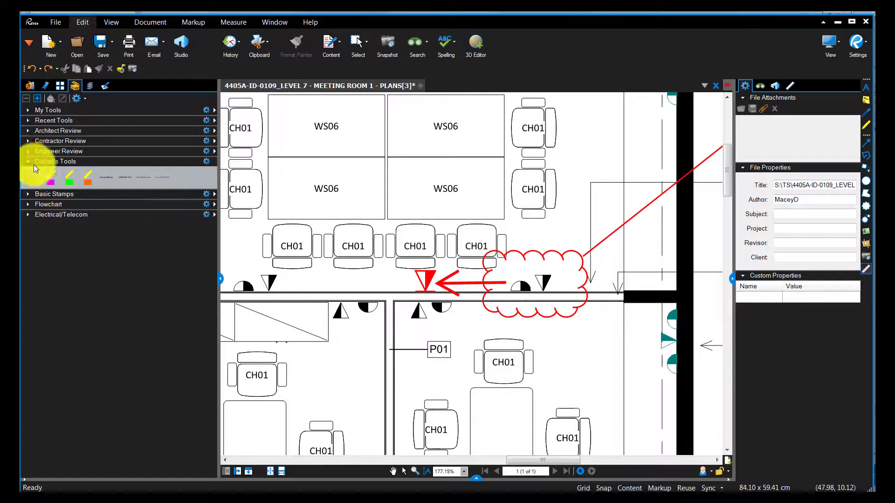
{"action": "left_click", "coordinate": [51, 180]}
{"action": "scroll", "coordinate": [290, 245], "scroll_direction": "down", "scroll_amount": 6}
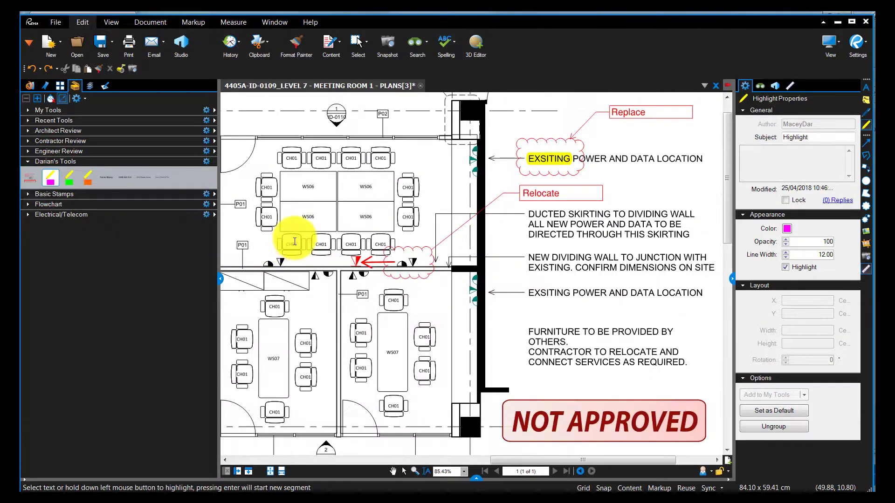
{"action": "left_click_drag", "start_coordinate": [489, 318], "coordinate": [521, 324]}
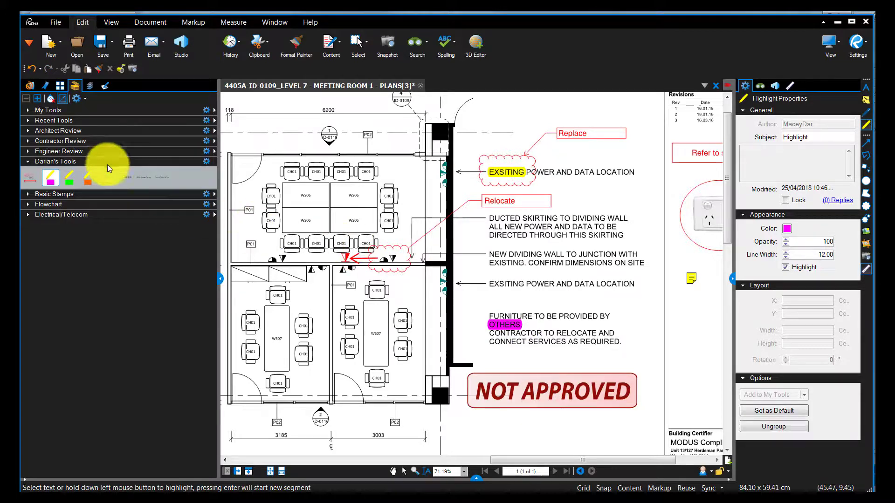
{"action": "scroll", "coordinate": [509, 380], "scroll_direction": "down", "scroll_amount": 3}
{"action": "scroll", "coordinate": [456, 380], "scroll_direction": "up", "scroll_amount": 4}
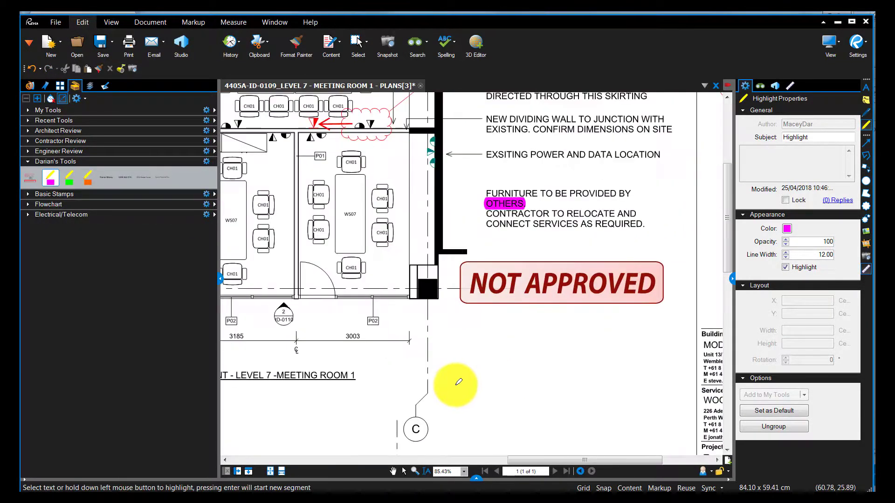
Step: Place the saved name and phone number text boxes below the NOT APPROVED stamp
{"action": "left_click", "coordinate": [108, 182]}
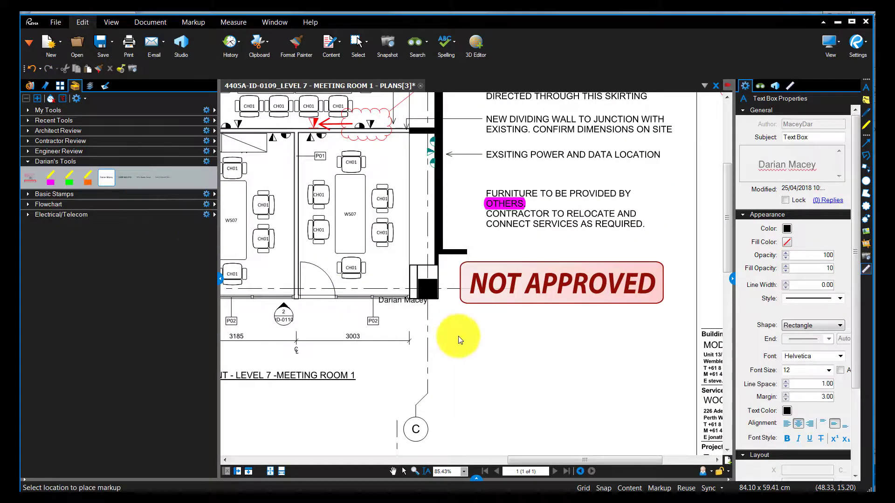
{"action": "left_click", "coordinate": [502, 336]}
{"action": "left_click", "coordinate": [130, 180]}
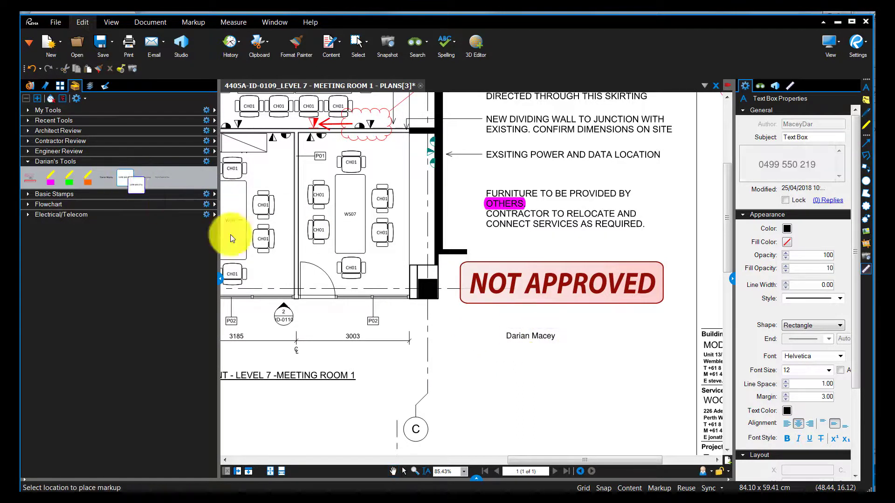
{"action": "left_click", "coordinate": [502, 357]}
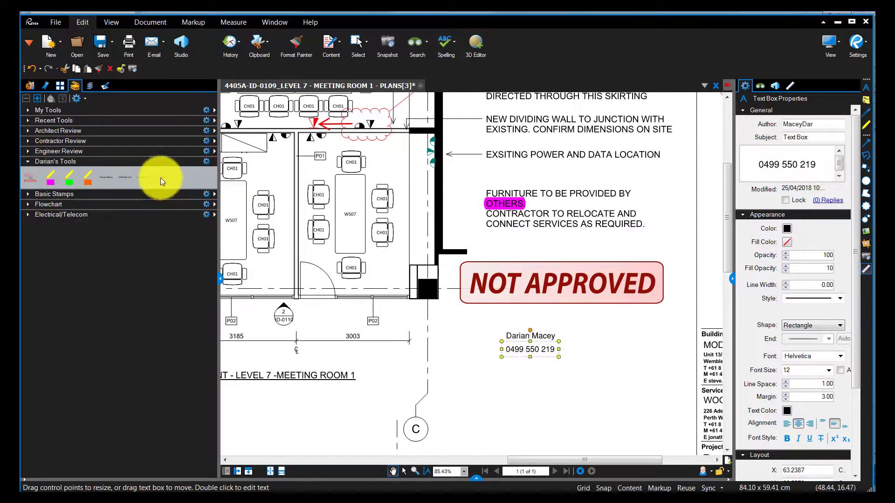
Step: Place the Turner & Townsend Thinc and 200 St Georges Terrace text boxes below the phone number
{"action": "left_click", "coordinate": [161, 178]}
{"action": "left_click", "coordinate": [506, 369]}
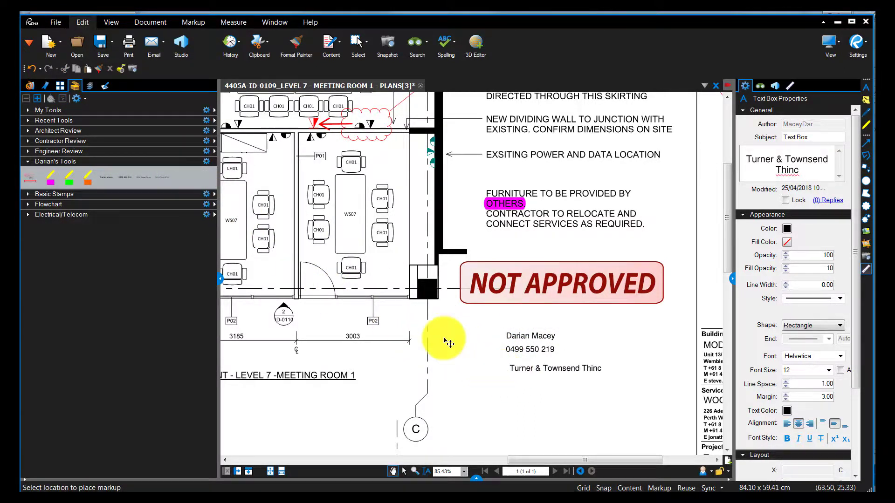
{"action": "left_click", "coordinate": [145, 176]}
{"action": "left_click", "coordinate": [507, 390]}
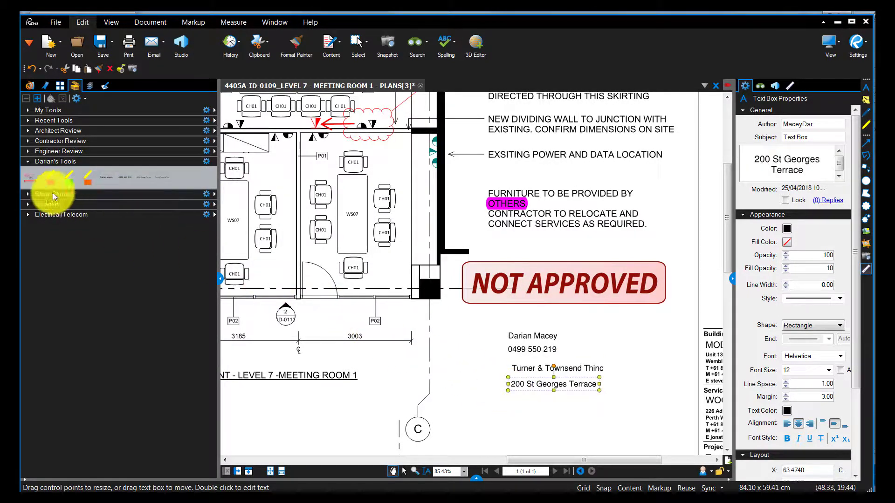
{"action": "left_click", "coordinate": [30, 174]}
{"action": "scroll", "coordinate": [563, 432], "scroll_direction": "down", "scroll_amount": 1}
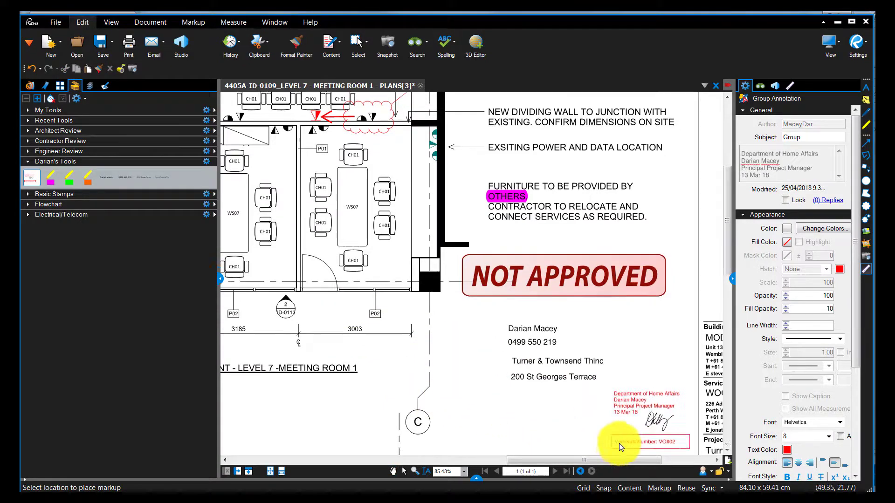
Step: Place the department signature stamp below the contact details and edit its date to 26 Apr 18
{"action": "left_click", "coordinate": [616, 425]}
{"action": "scroll", "coordinate": [625, 448], "scroll_direction": "up", "scroll_amount": 3}
{"action": "scroll", "coordinate": [639, 412], "scroll_direction": "up", "scroll_amount": 2}
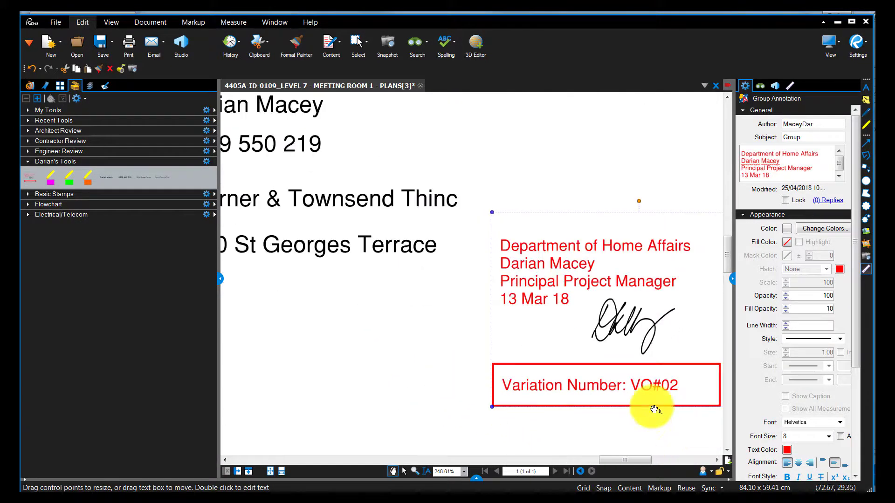
{"action": "double_click", "coordinate": [518, 303]}
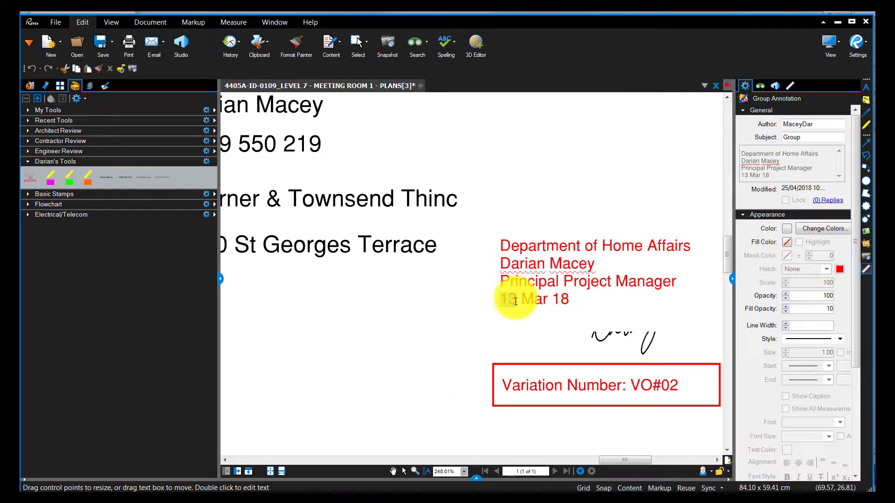
{"action": "type", "text": "26"}
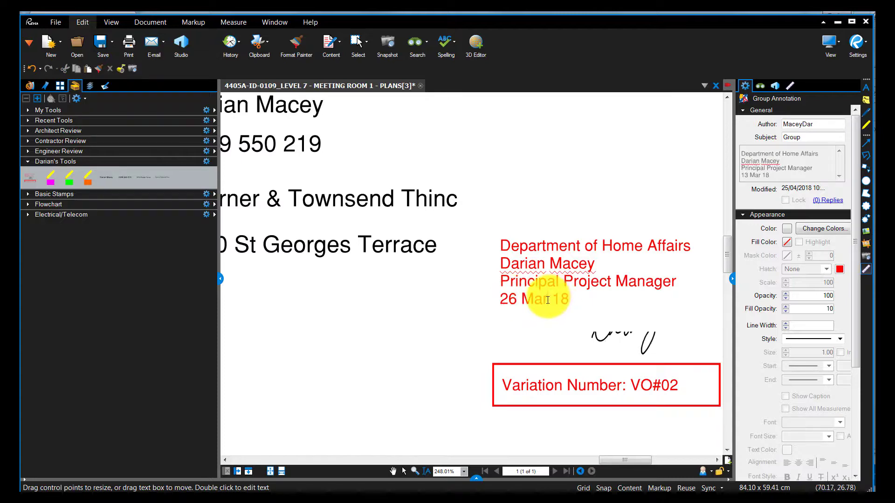